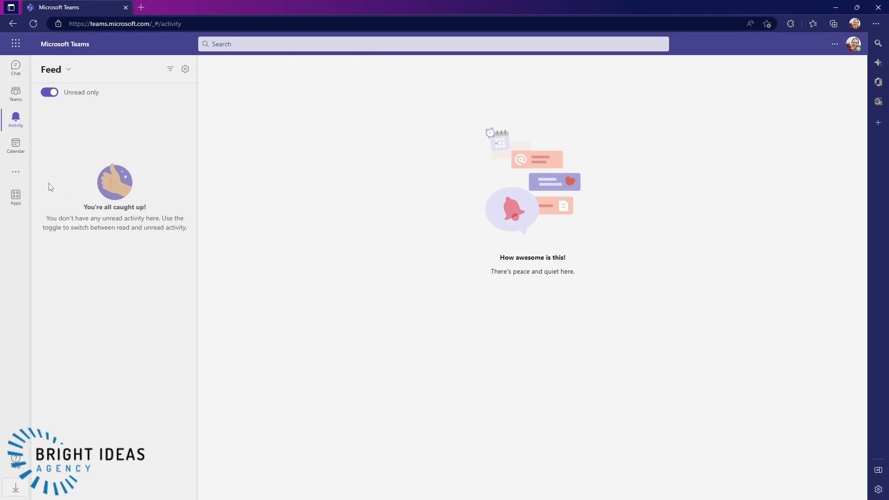
Search the available apps for "payments" and add the Payments (preview) app to Teams
click(16, 176)
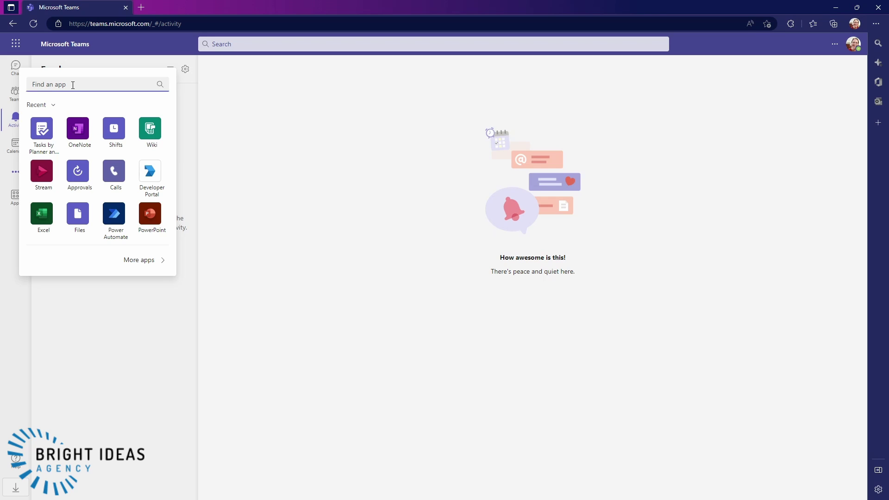
text(payments)
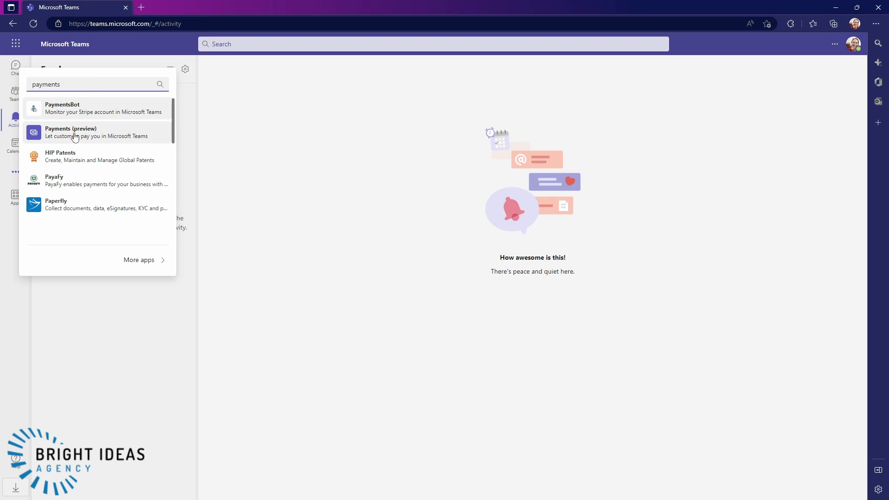
click(75, 137)
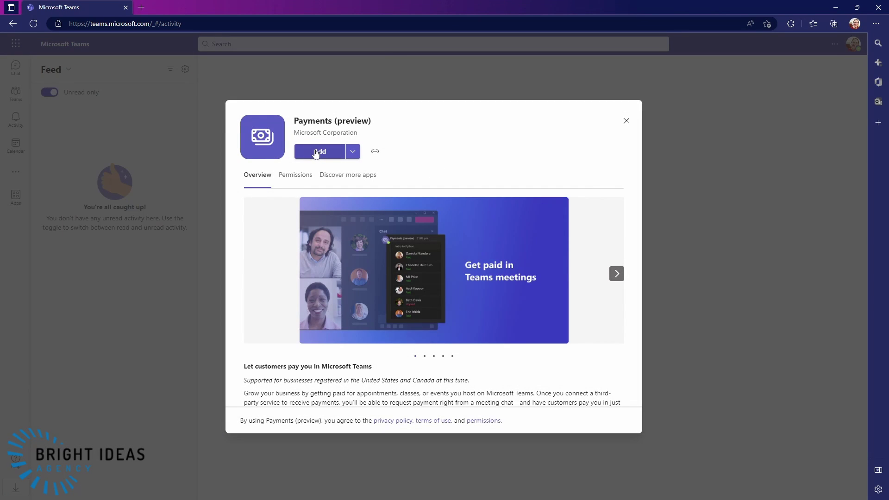
click(317, 153)
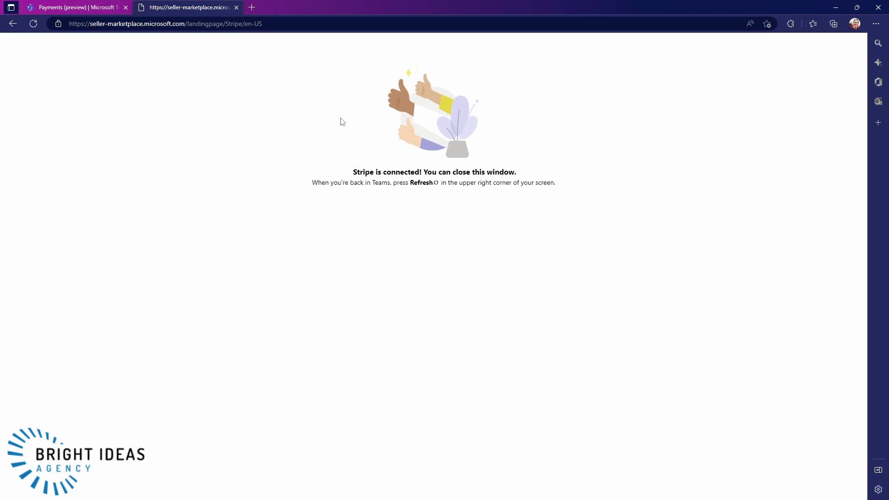
Close the Stripe pages and reload the Payments (preview) app so it reflects the connected Stripe service
click(237, 7)
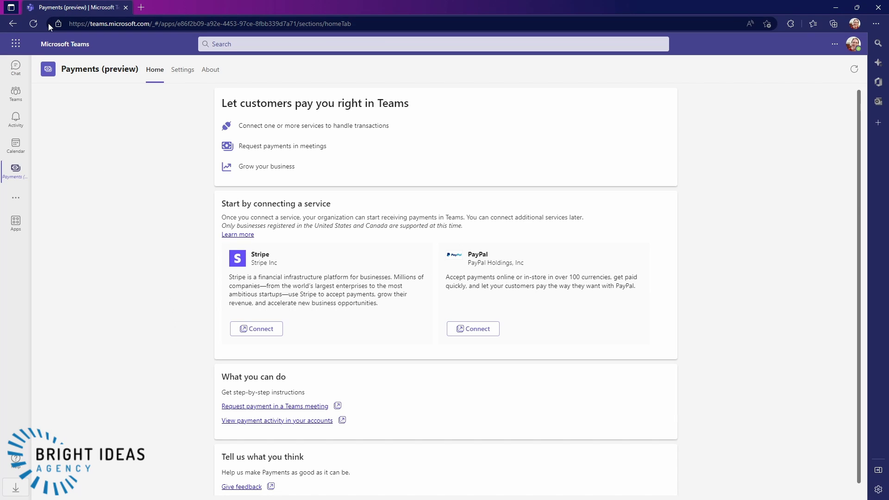
click(33, 23)
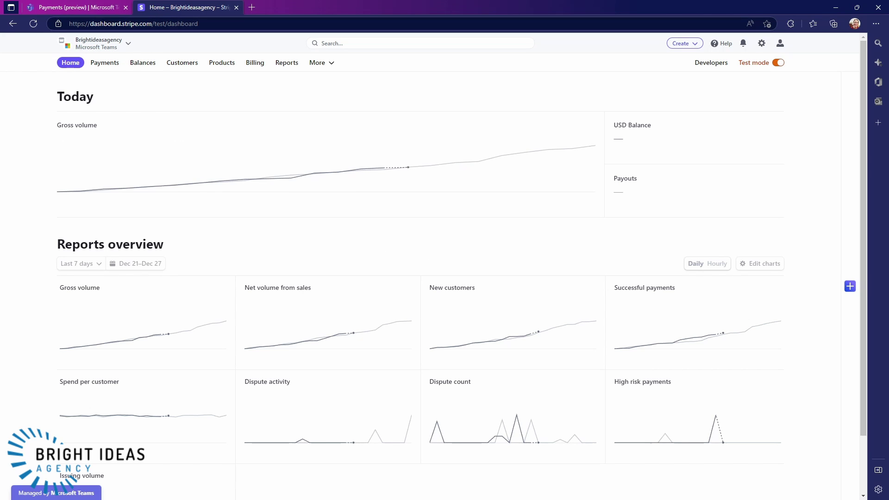
key(ctrl+w)
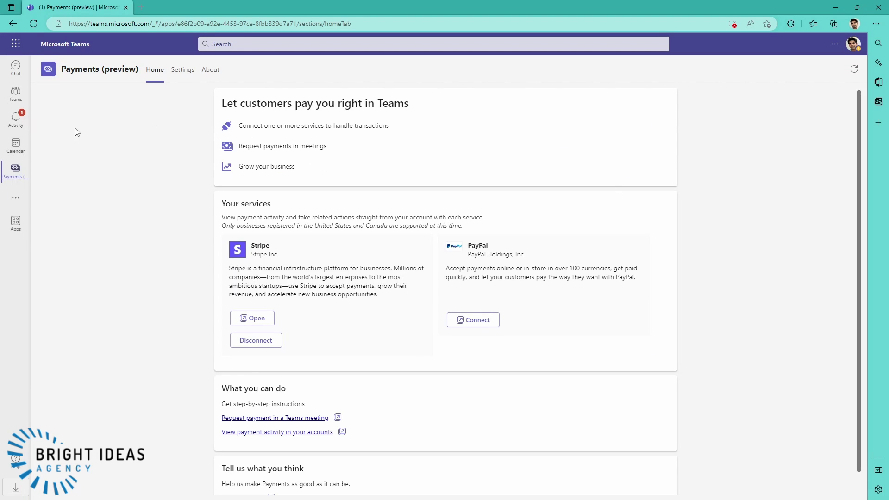
Open the details of "Test Teams Meeting for Payments" on December 27 in the calendar
click(15, 144)
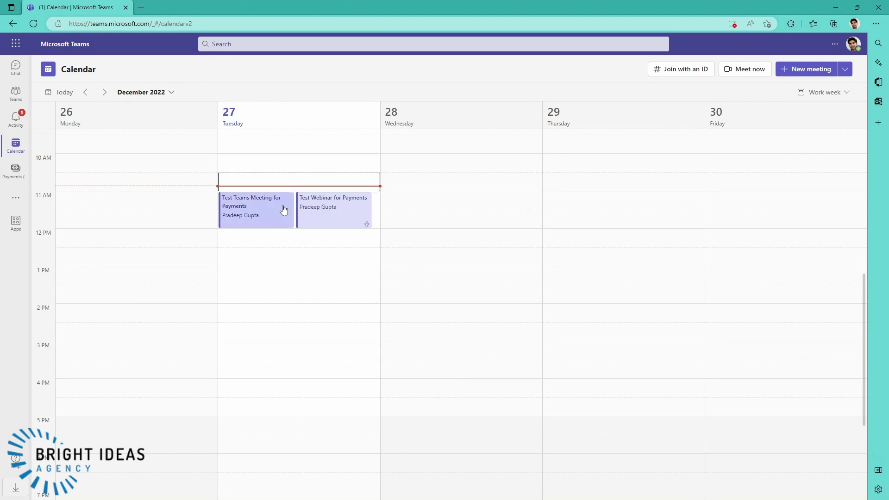
click(256, 211)
click(373, 193)
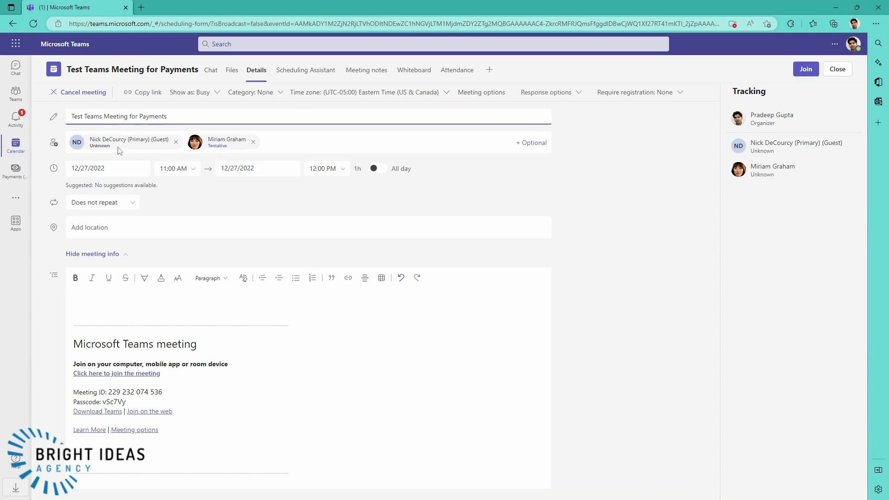
click(361, 113)
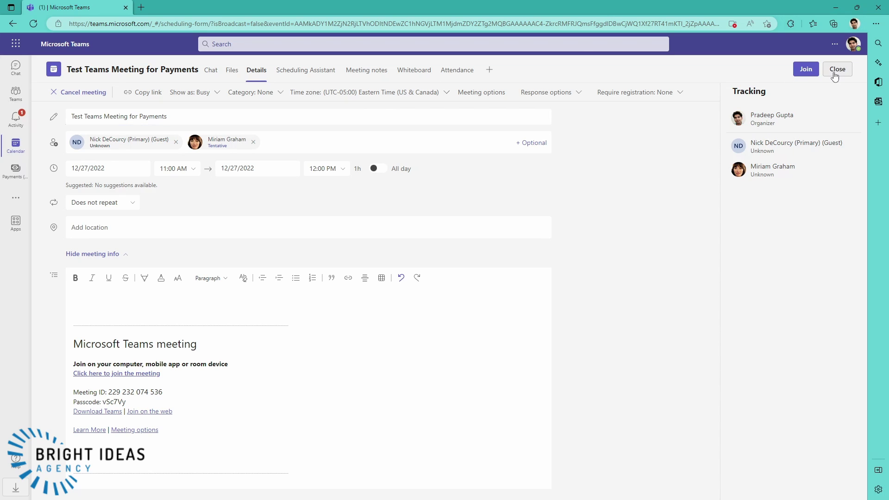
Join "Test Teams Meeting for Payments" without audio or video
click(806, 69)
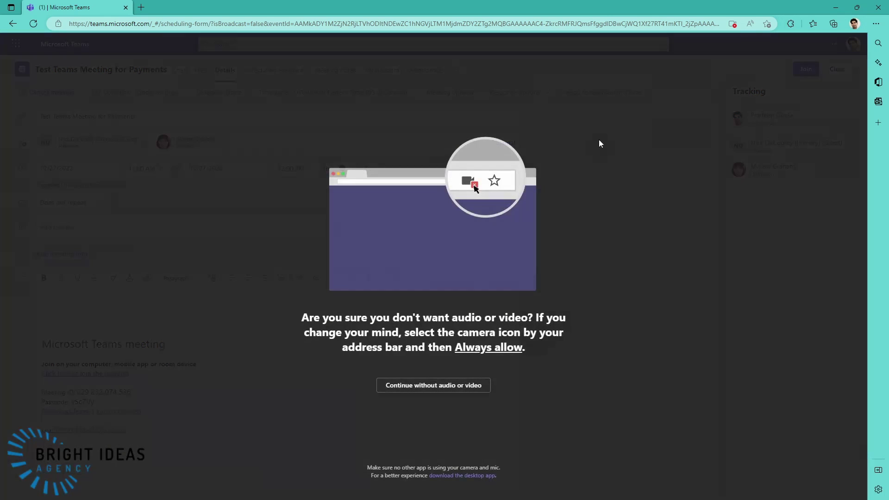
click(413, 386)
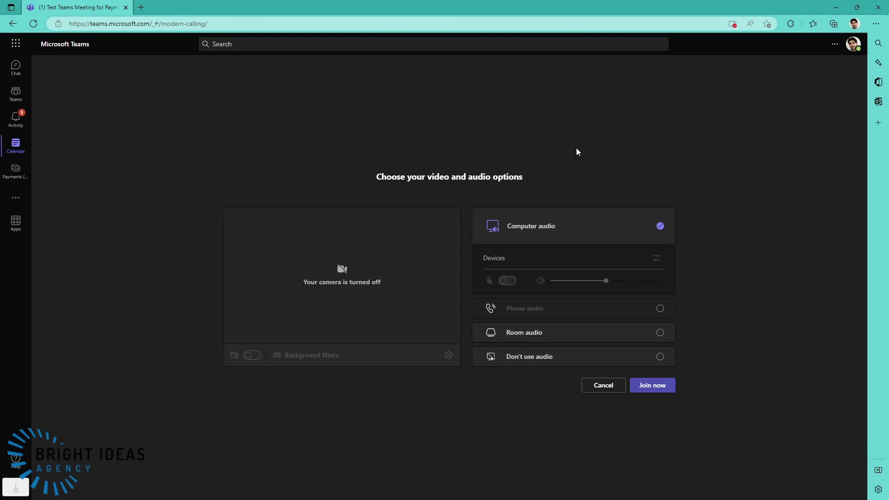
click(647, 389)
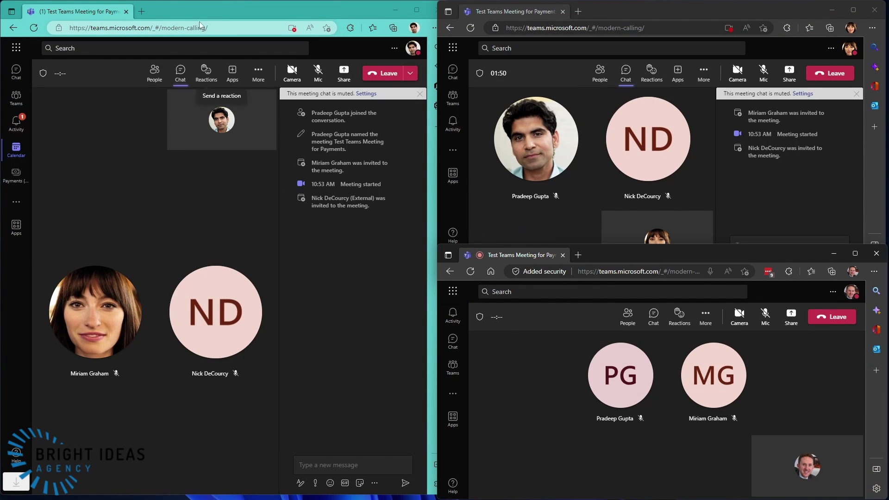
Look at the organizer's, the internal attendee's and the external guest's meeting windows in turn
click(172, 10)
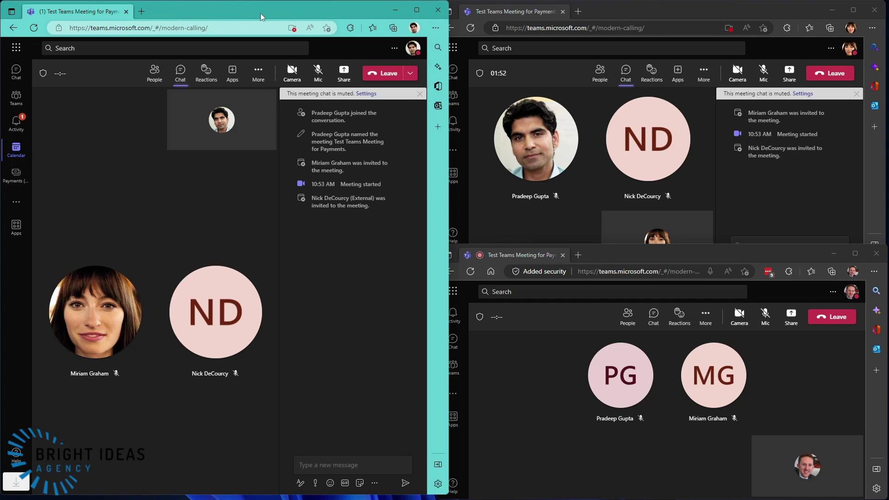
click(642, 6)
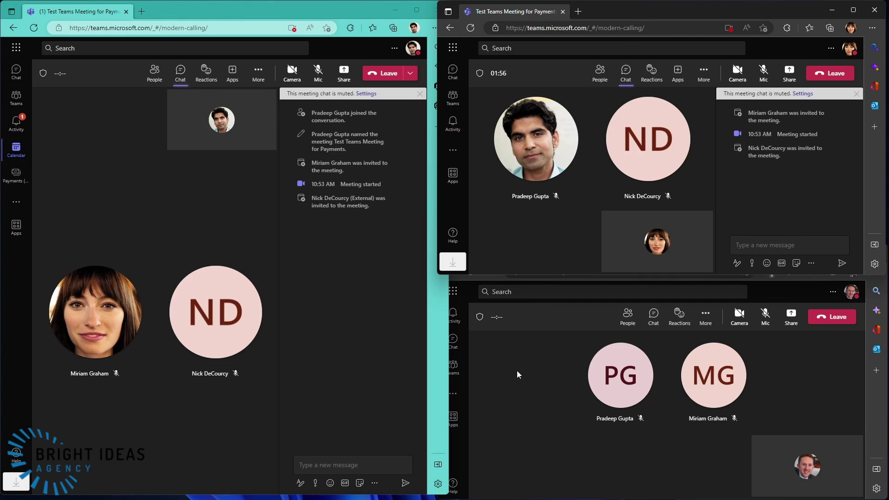
click(526, 344)
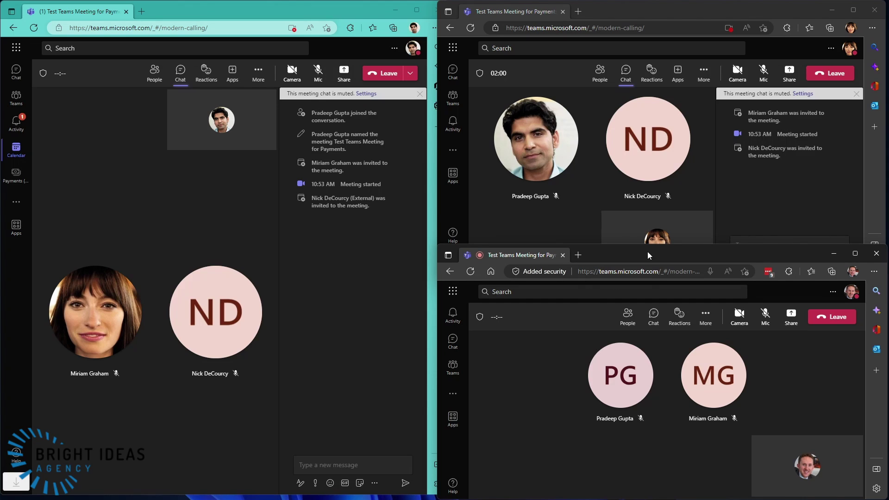
Add Payments (preview) to the organizer's meeting chat as a messaging extension and continue to the payment request form
click(340, 8)
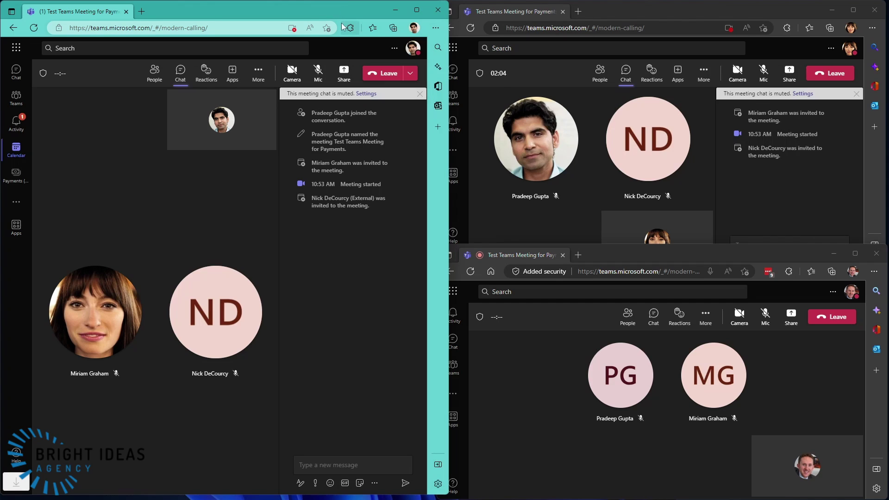
click(375, 486)
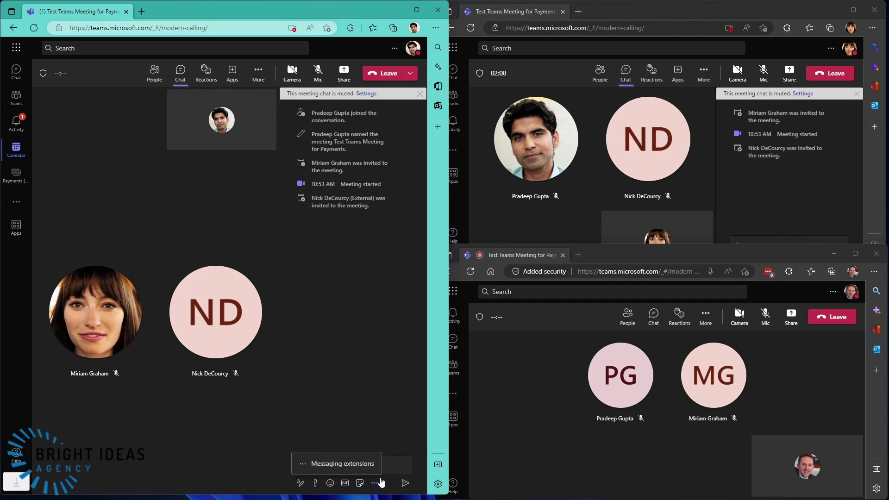
click(301, 467)
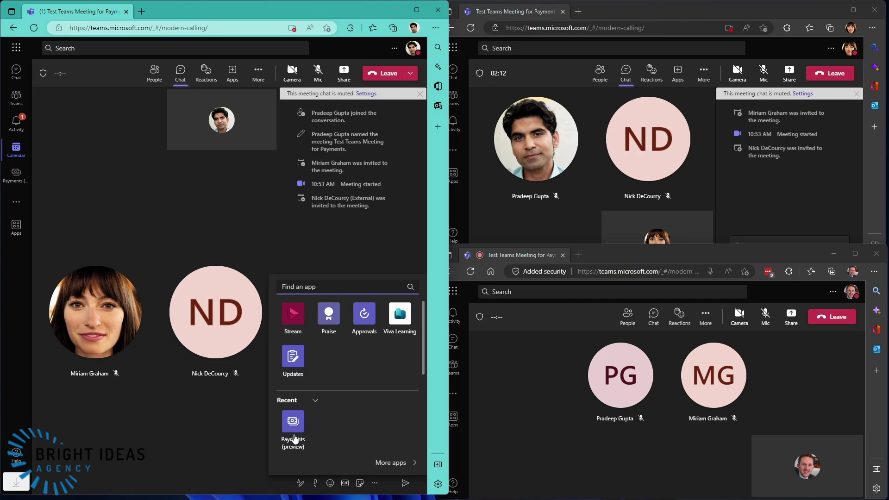
click(293, 423)
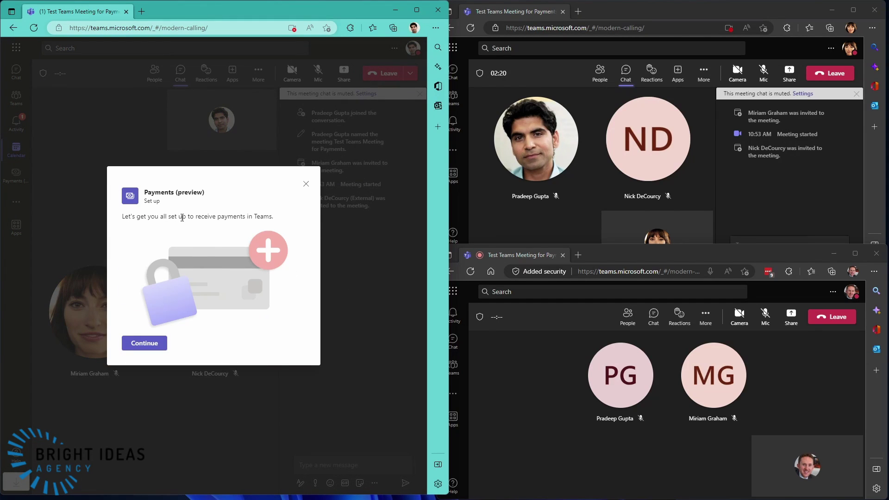
click(145, 348)
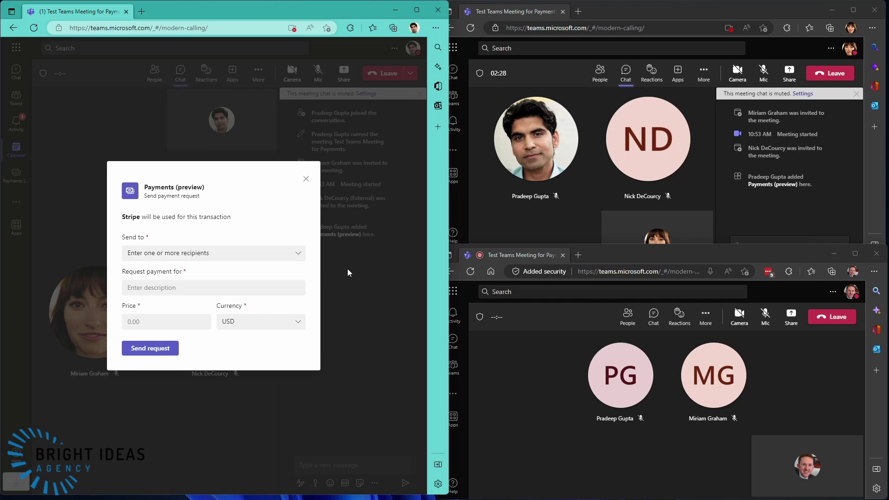
Choose the external guest as the only recipient of the payment request
click(297, 254)
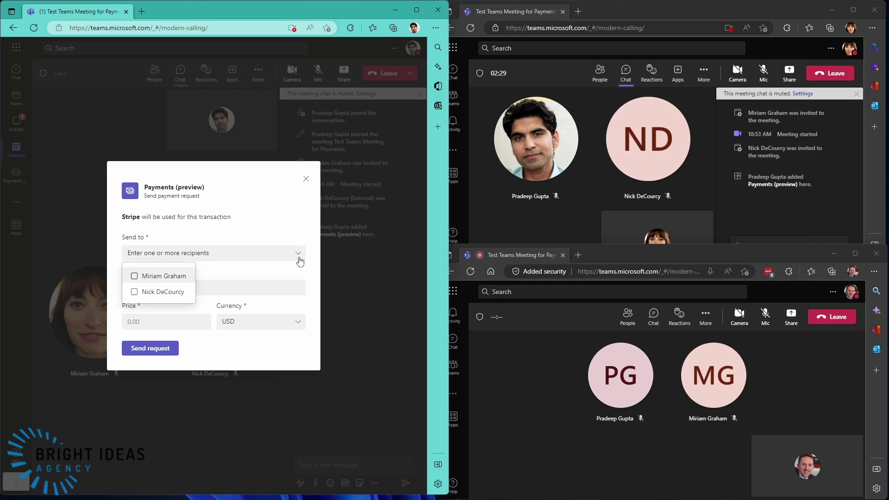
click(135, 292)
click(211, 232)
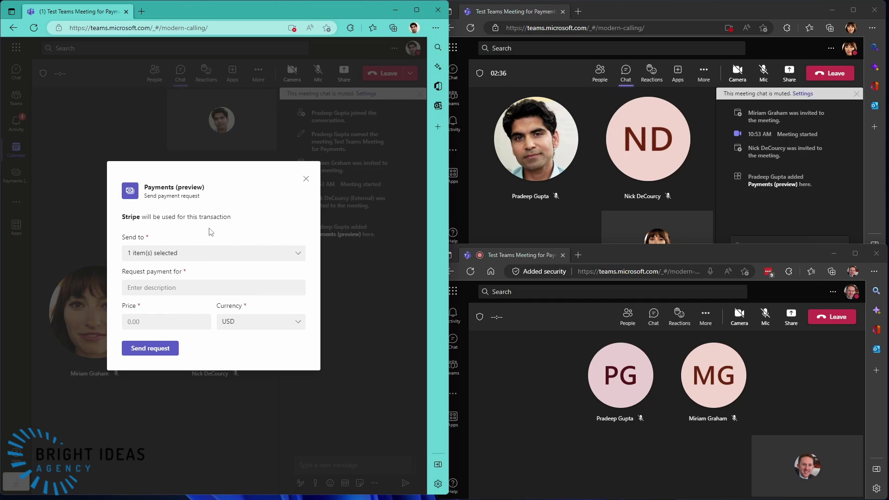
Describe the payment request as "Payment" and set its price to 1 USD
click(154, 287)
text(PA)
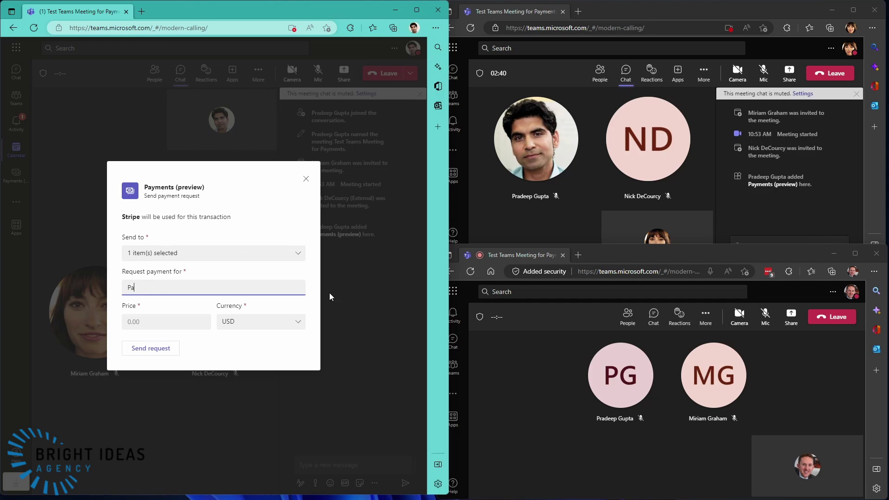
text(yment)
key(Tab)
text(1)
Review the selected recipient and send the payment request to the meeting chat
click(298, 254)
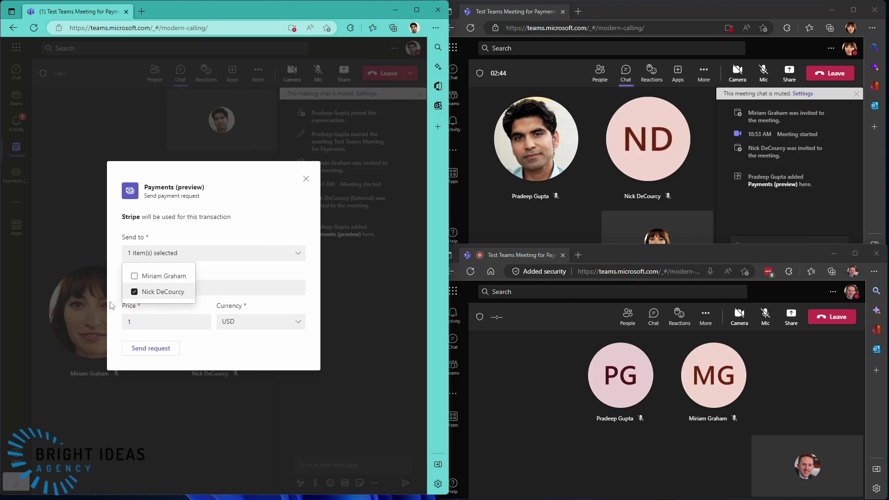
click(230, 253)
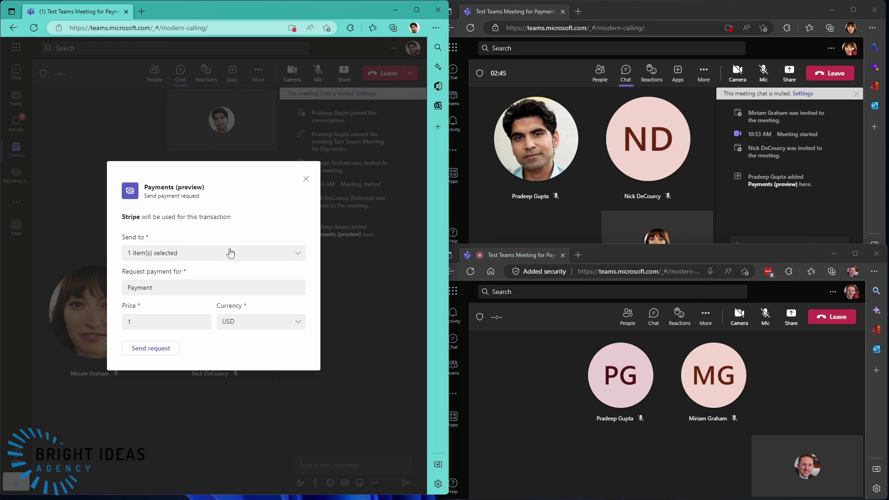
click(143, 351)
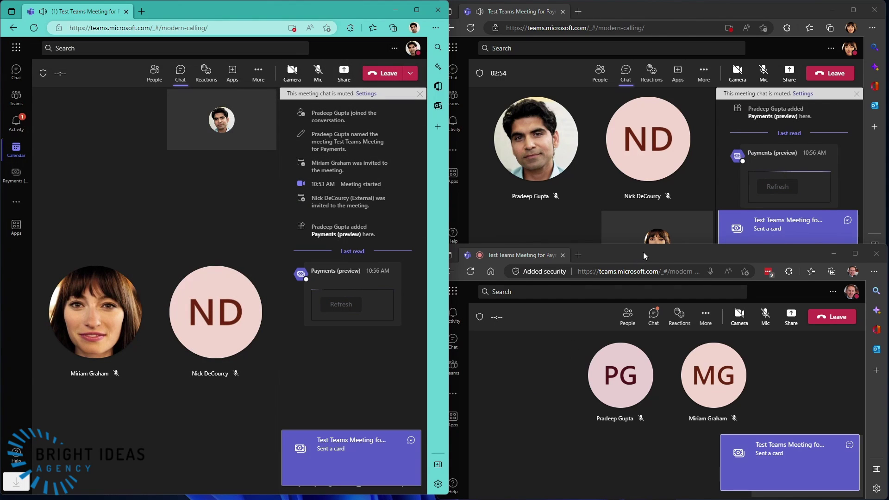
Show the meeting chat in the external guest's window, enlarging and repositioning the window to view the payment request card
drag(644, 253, 469, 55)
click(481, 117)
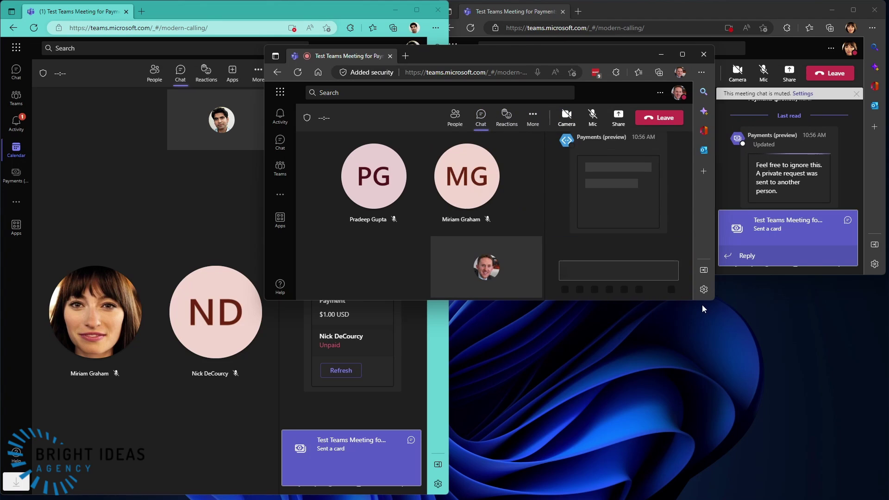
drag(714, 299, 853, 429)
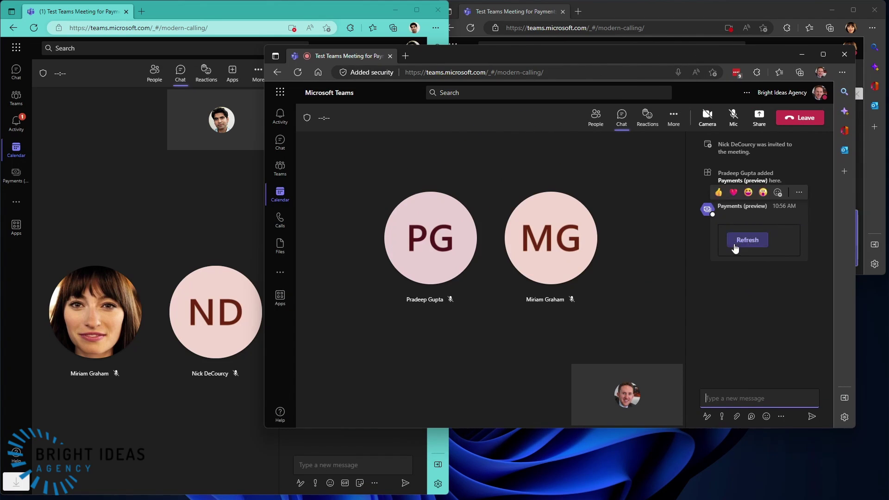
click(744, 390)
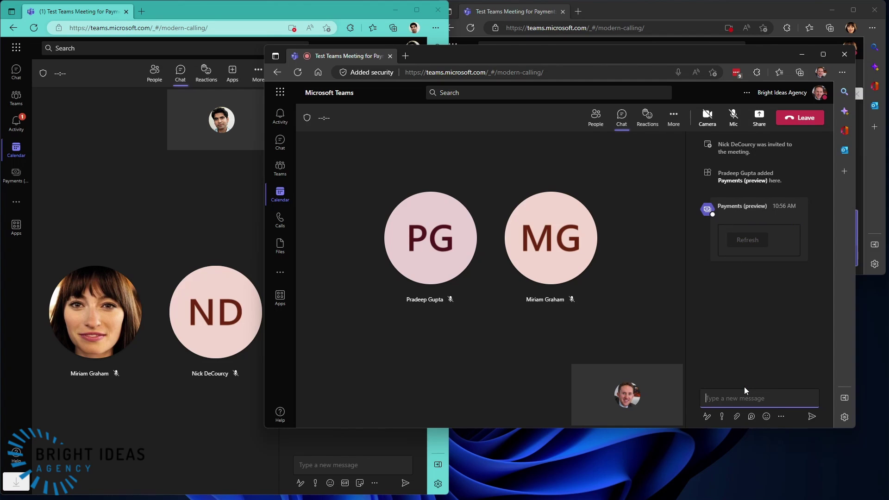
drag(749, 56, 584, 64)
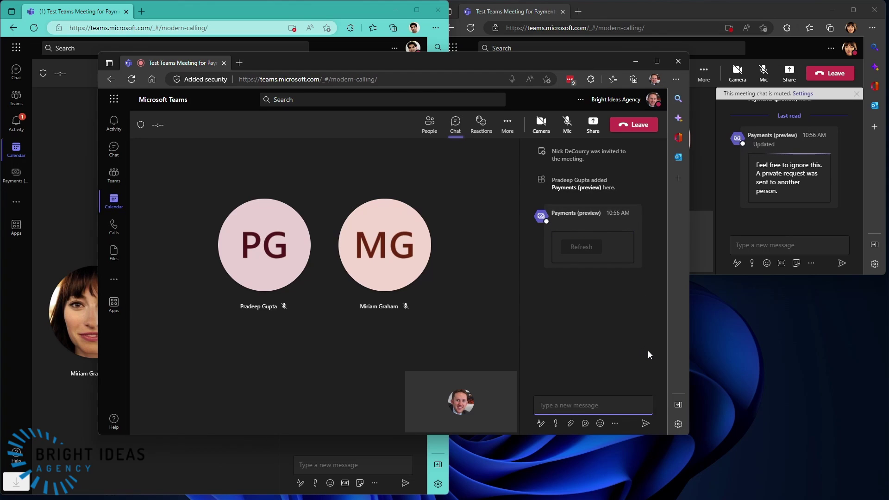
mouse_move(629, 310)
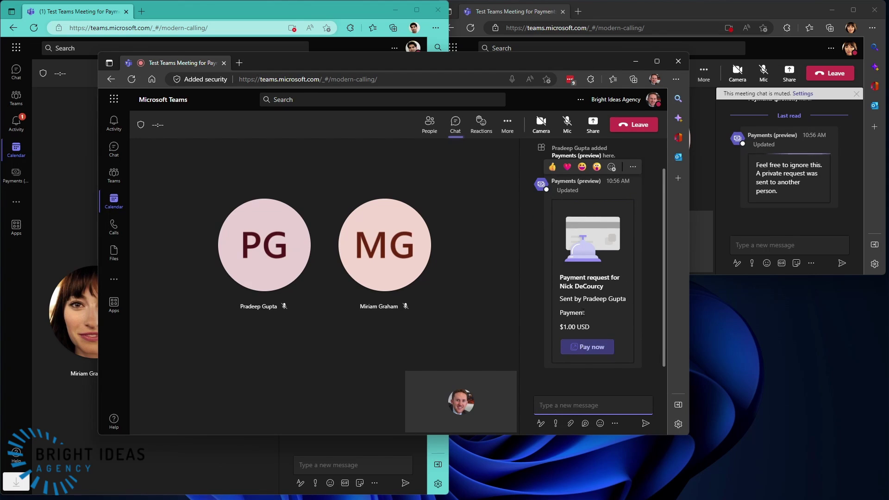
Move the guest's window aside and check the payment card in the other attendee's meeting chat
drag(540, 59, 399, 98)
click(637, 14)
mouse_move(792, 194)
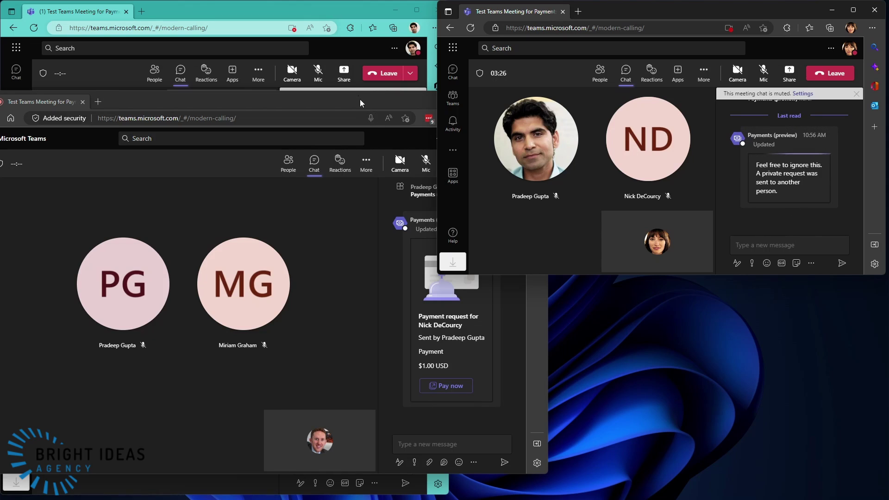
Reposition the guest's window and open the checkout page for the 1.00 USD payment request
drag(360, 100, 693, 119)
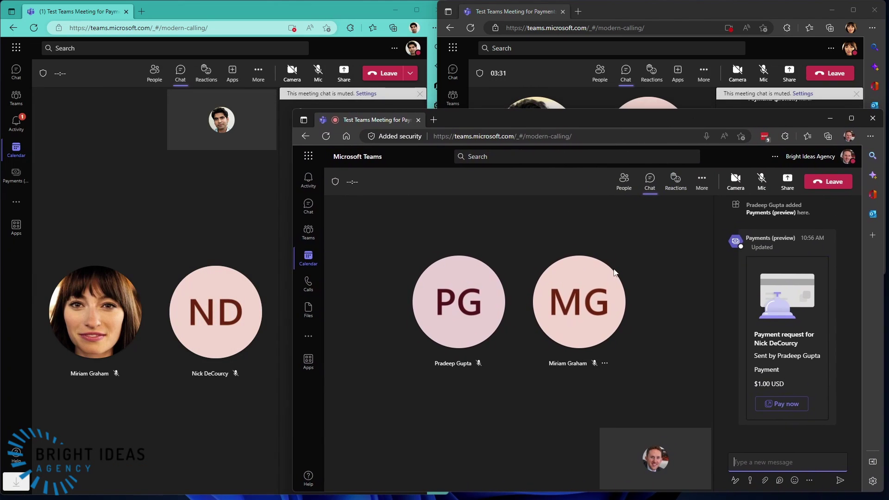
click(782, 405)
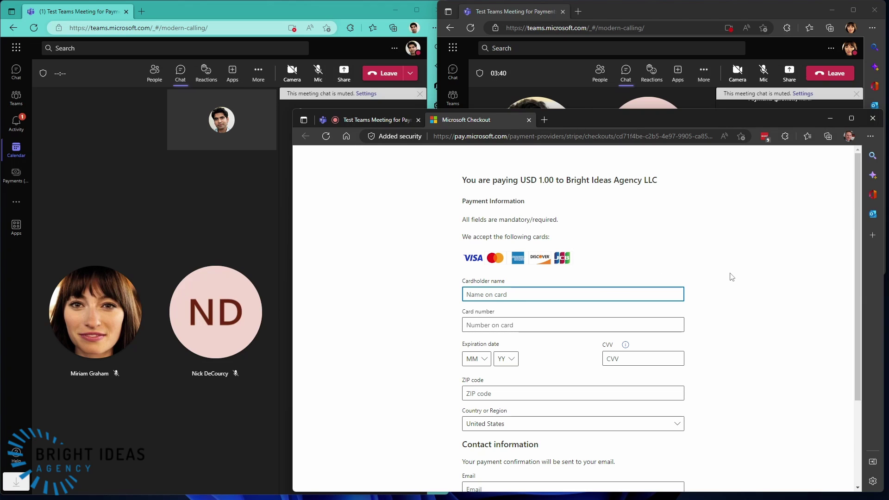
Review the card, billing and contact fields on the 1.00 USD checkout page, and reposition the guest's checkout window
scroll(731, 279, down, 1)
scroll(731, 277, down, 2)
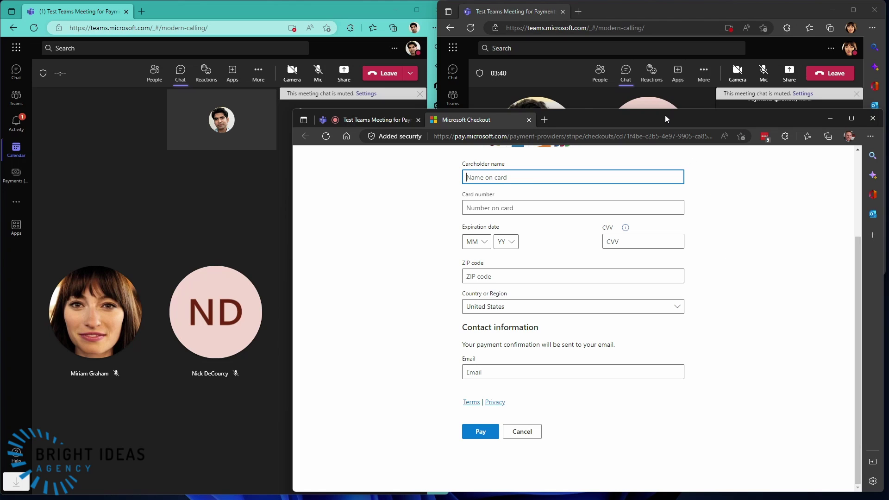
drag(665, 118, 526, 46)
scroll(597, 185, up, 3)
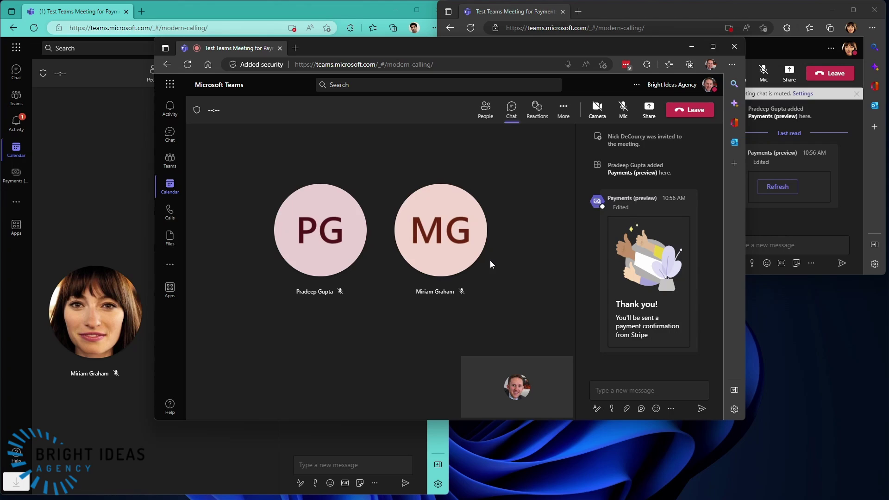
Move the guest's window aside and check the payment card's status in the organizer's and the other attendee's meeting chats
mouse_move(651, 290)
drag(342, 43, 433, 95)
click(311, 9)
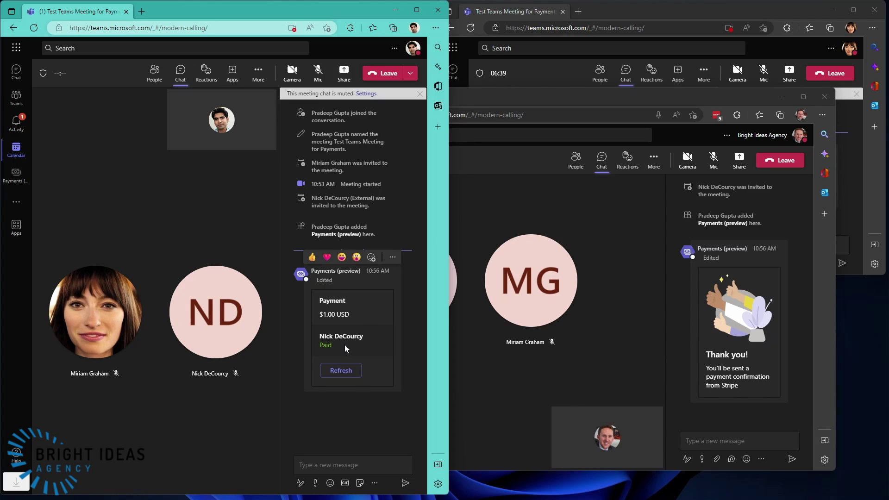
click(639, 11)
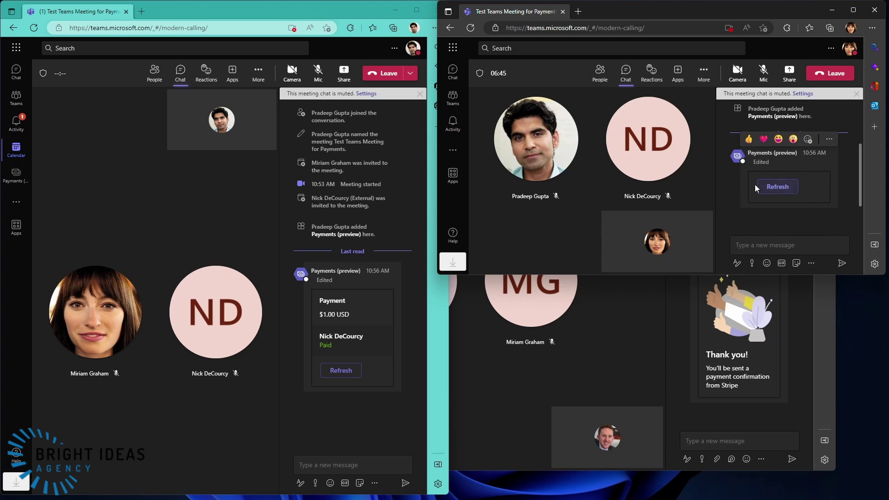
Maximize the organizer's window and open the connected Stripe account from the Payments (preview) app's home page, moving the floating call window aside
click(262, 10)
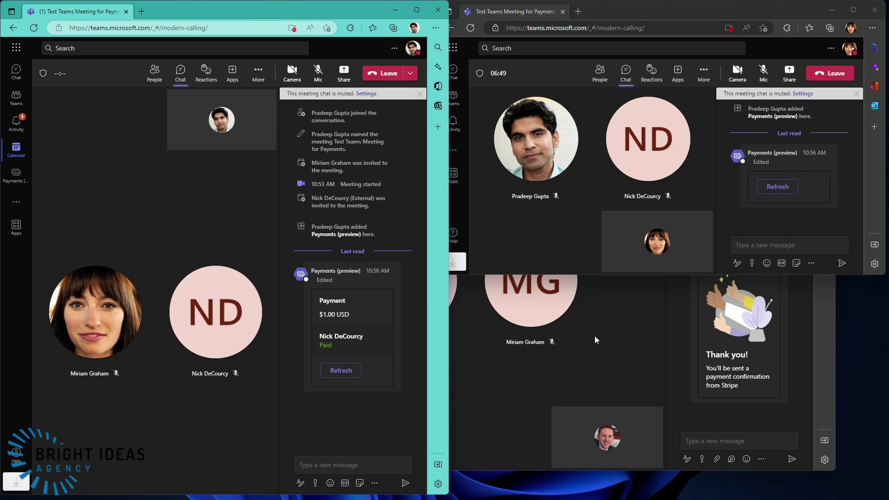
click(417, 14)
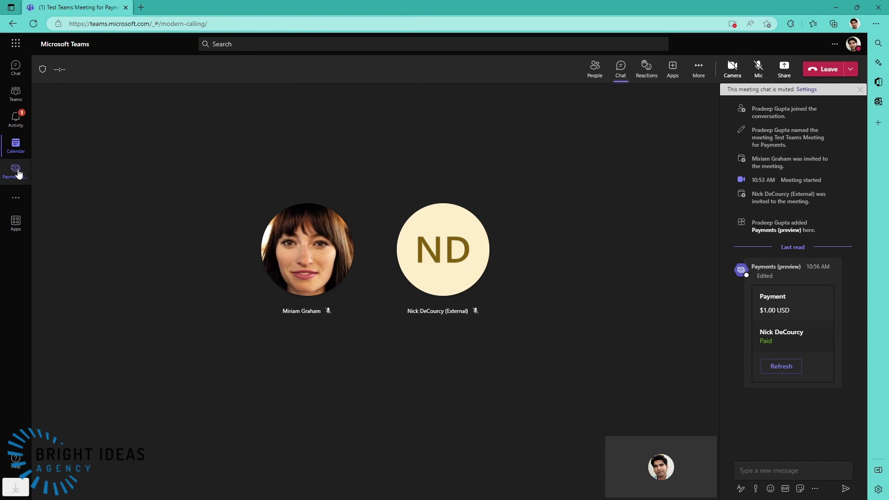
click(17, 172)
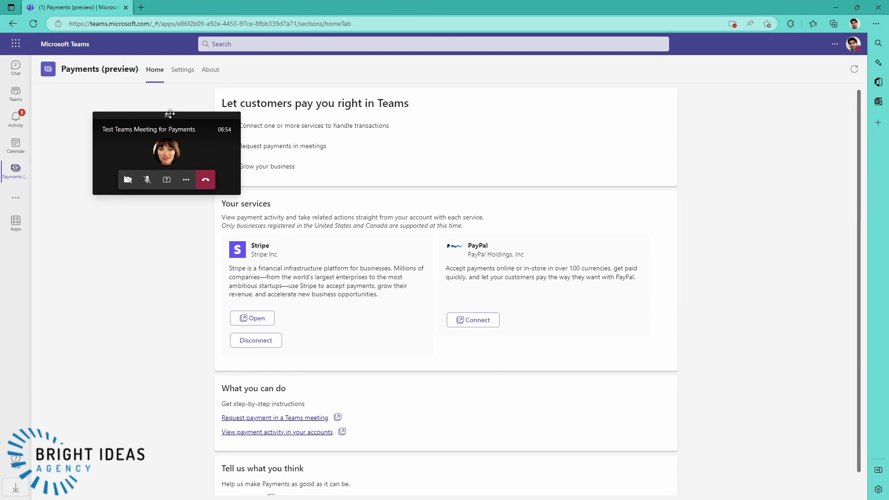
drag(174, 115, 793, 58)
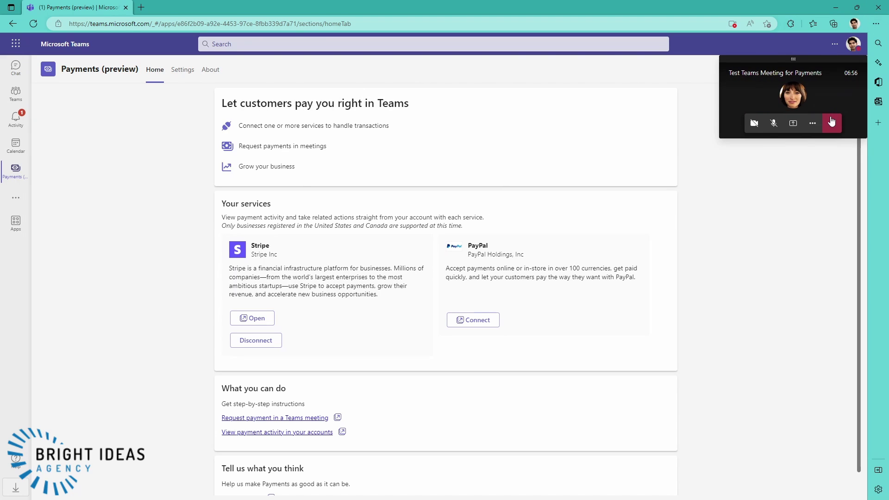
click(251, 318)
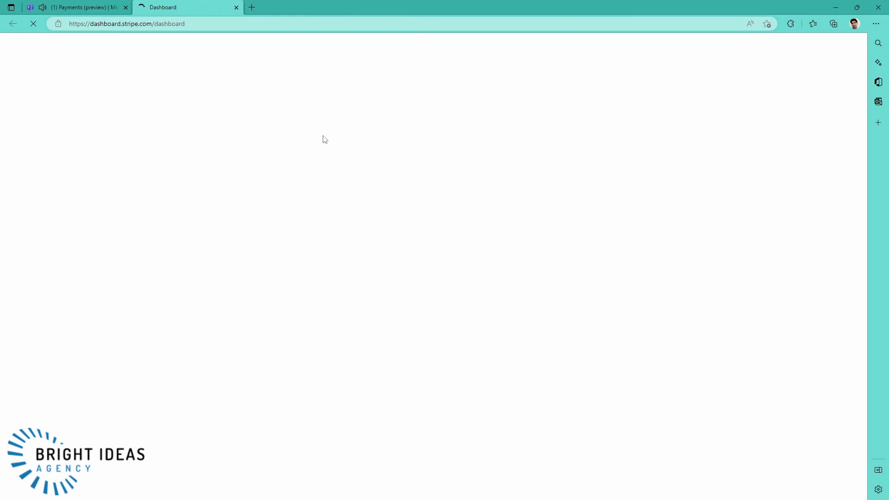